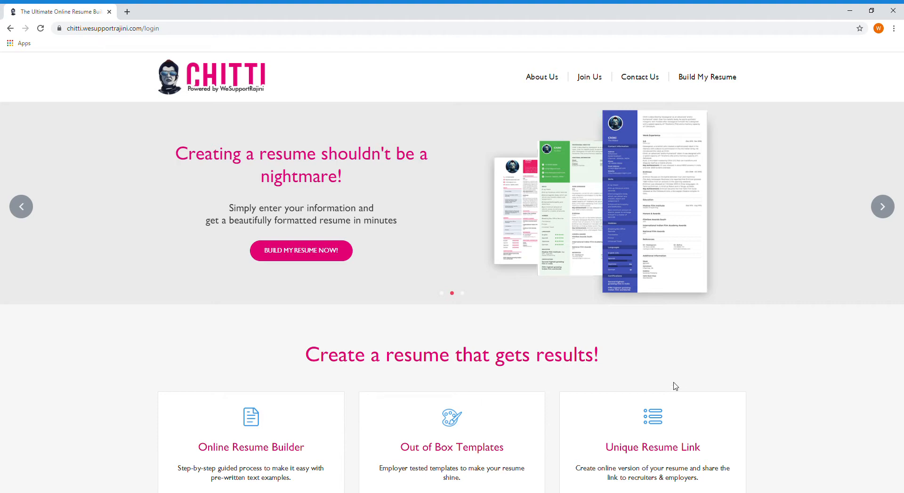
- Look over the resume builder's landing page and sign in with a Google account
{"action": "scroll", "coordinate": [755, 370], "scroll_direction": "down", "scroll_amount": 6}
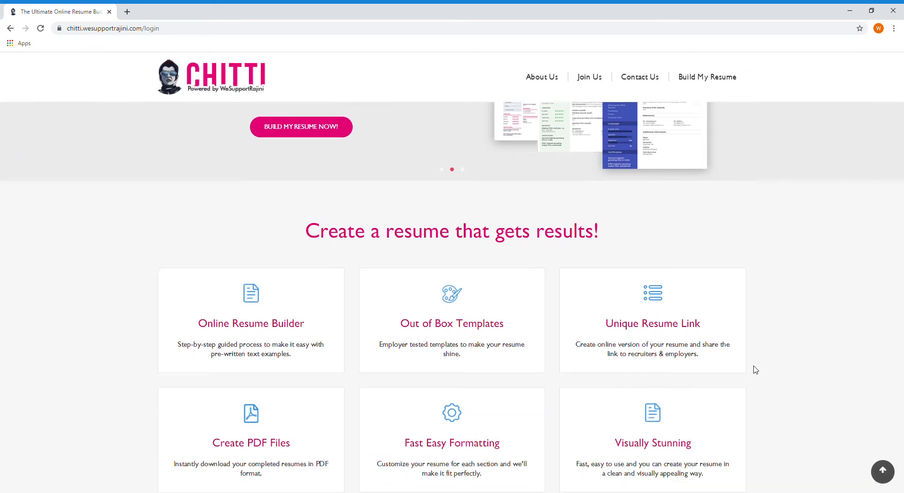
{"action": "scroll", "coordinate": [754, 370], "scroll_direction": "down", "scroll_amount": 6}
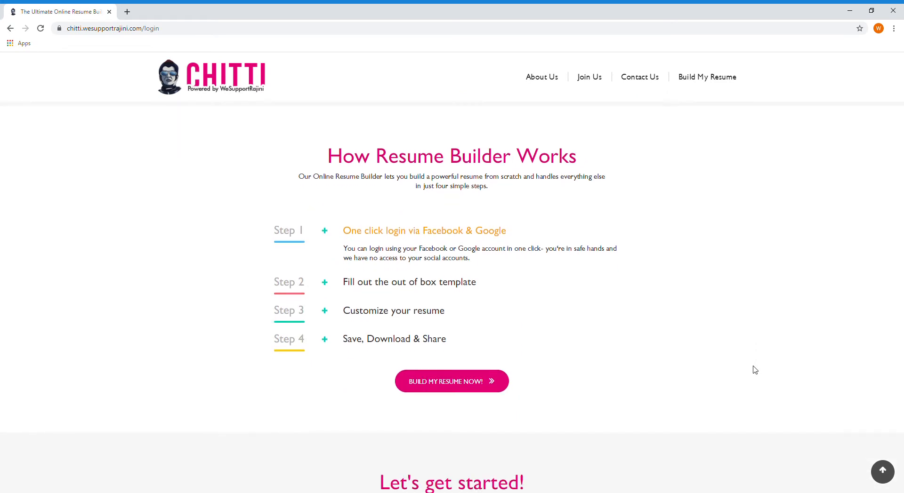
{"action": "scroll", "coordinate": [699, 346], "scroll_direction": "down", "scroll_amount": 2}
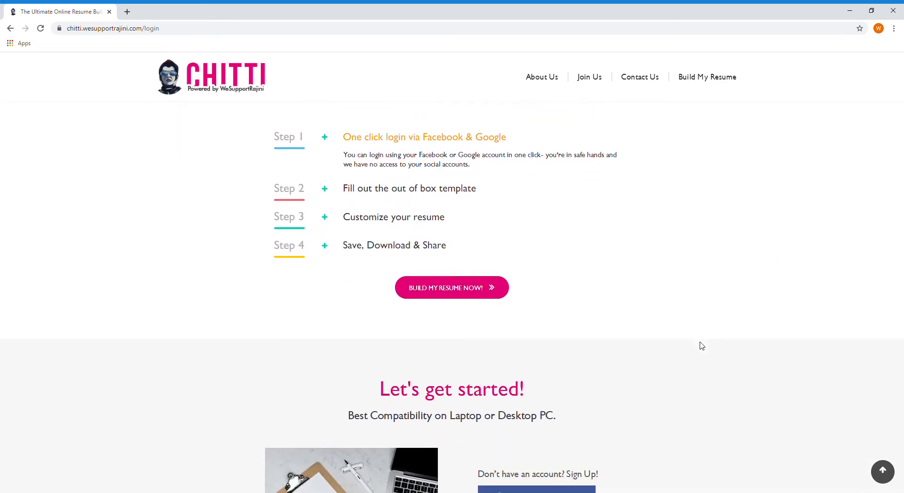
{"action": "scroll", "coordinate": [701, 345], "scroll_direction": "down", "scroll_amount": 3}
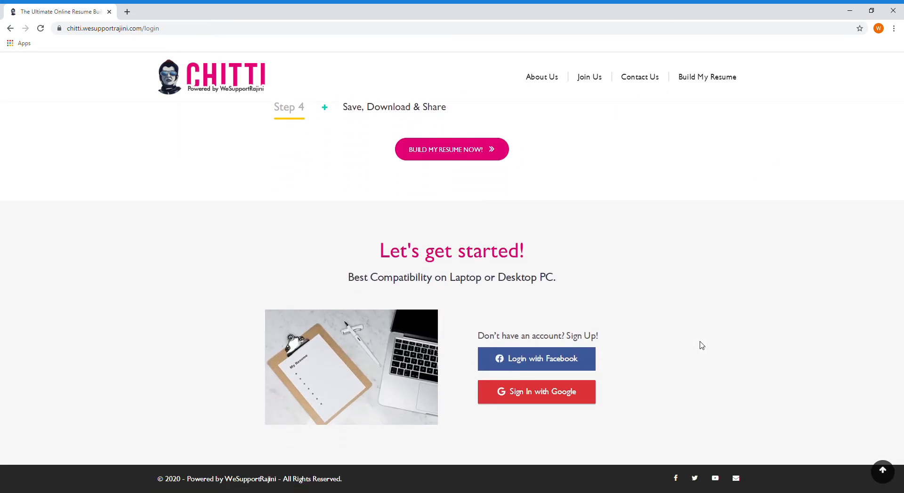
{"action": "scroll", "coordinate": [702, 347], "scroll_direction": "up", "scroll_amount": 12}
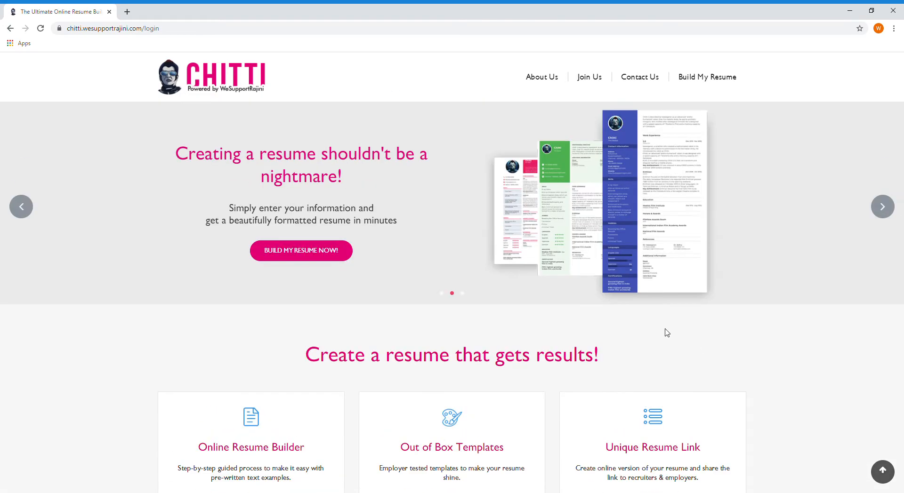
{"action": "left_click", "coordinate": [339, 253]}
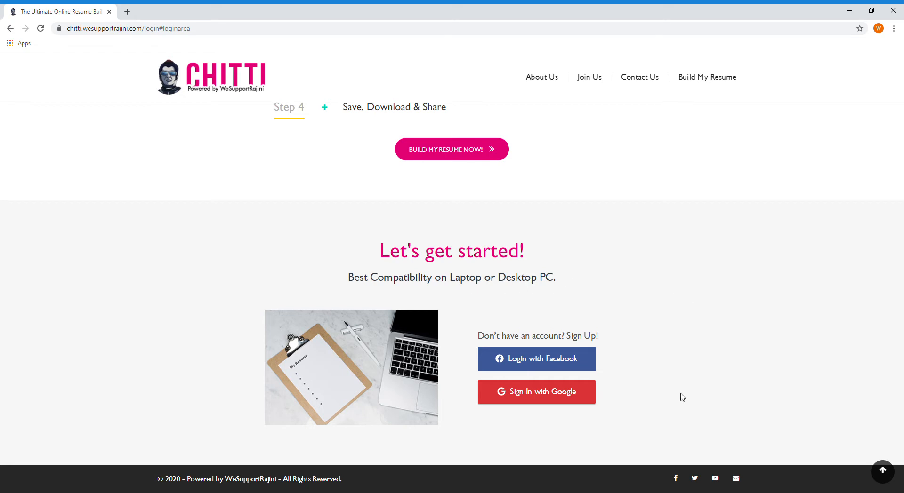
{"action": "left_click", "coordinate": [532, 396]}
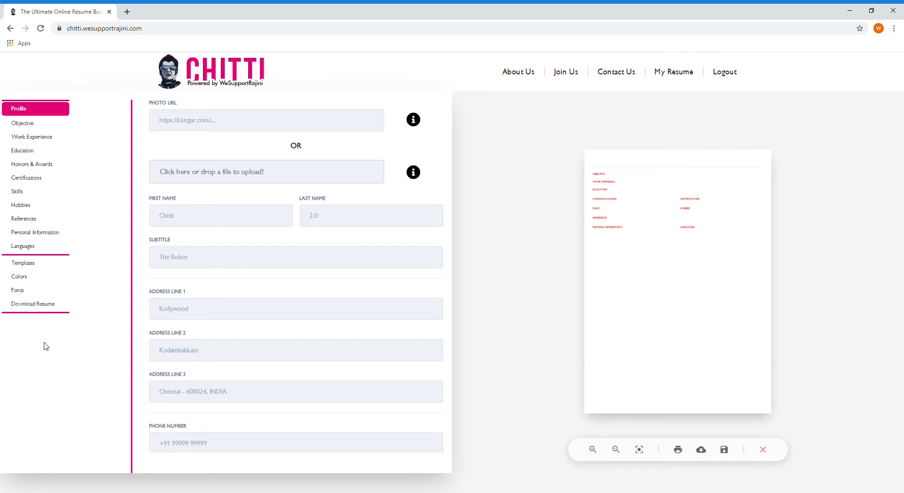
- Try the Sivaji, Annamalai, Padayappa and Petta resume templates and apply the Chitti template
{"action": "left_click", "coordinate": [31, 265]}
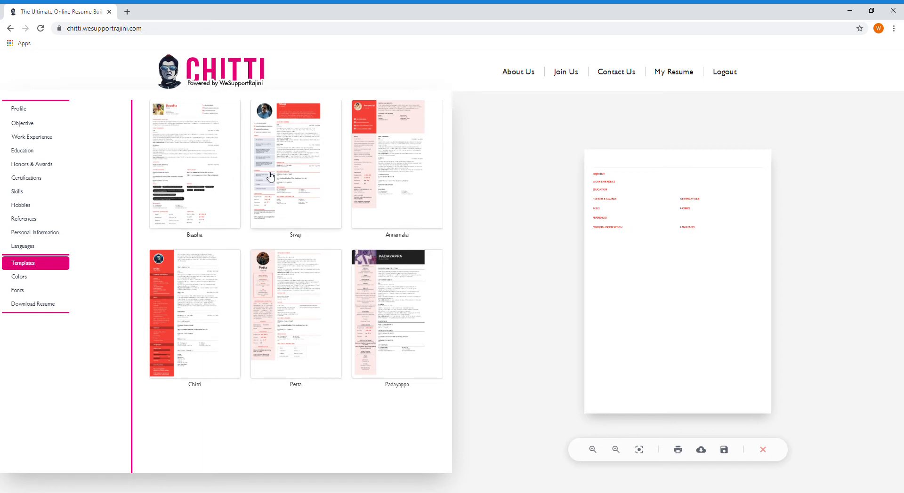
{"action": "left_click", "coordinate": [296, 167]}
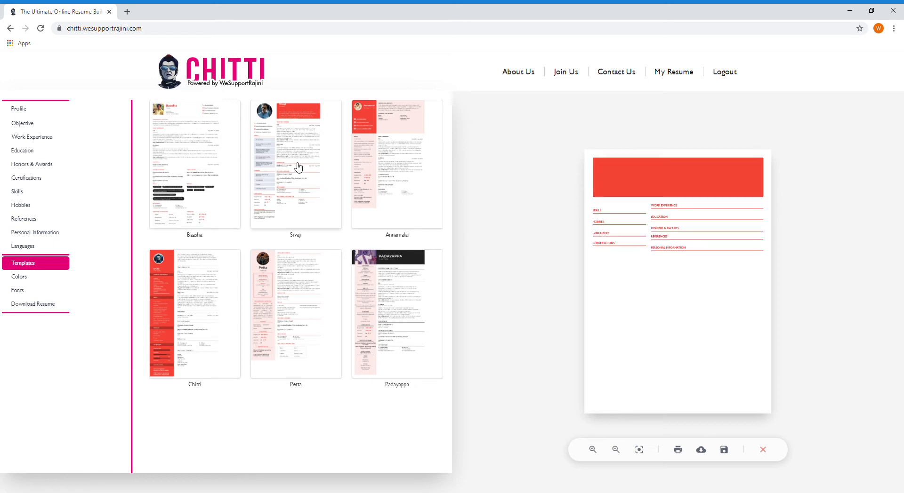
{"action": "left_click", "coordinate": [397, 173]}
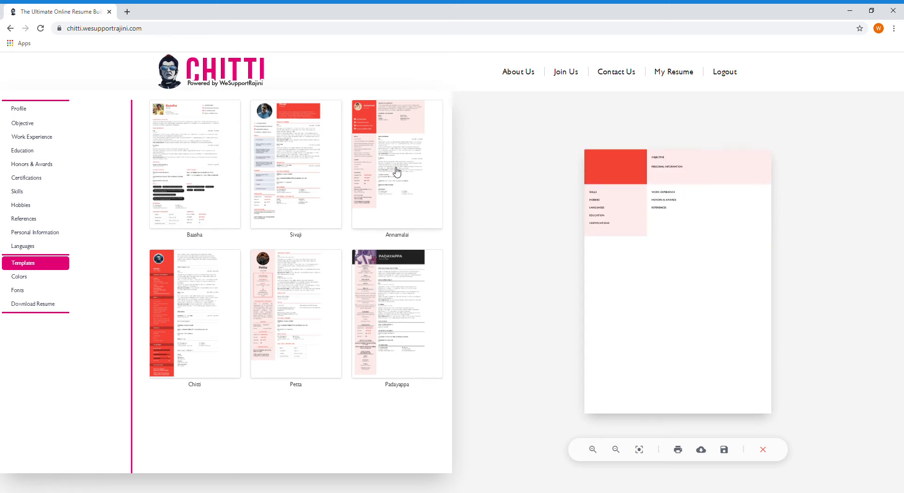
{"action": "left_click", "coordinate": [401, 280]}
{"action": "left_click", "coordinate": [301, 301]}
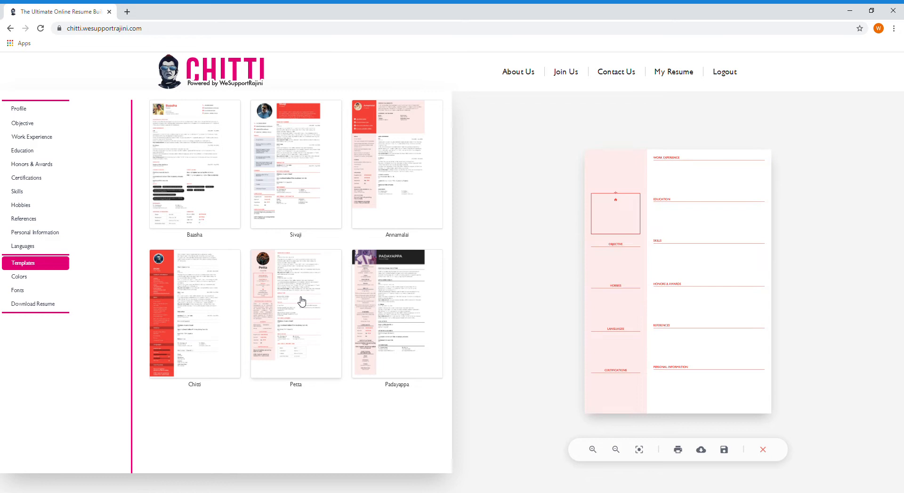
{"action": "left_click", "coordinate": [188, 295]}
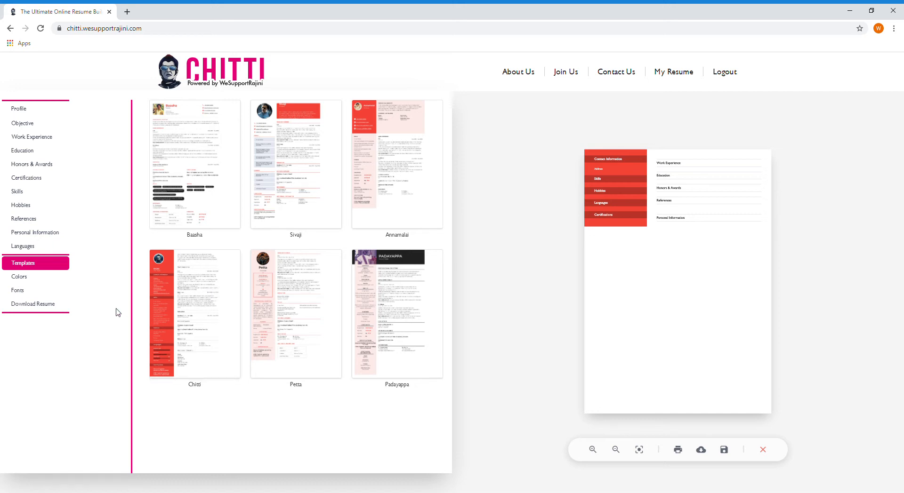
- Load the demo data into the resume and examine all sections of the enlarged preview
{"action": "left_click", "coordinate": [41, 310]}
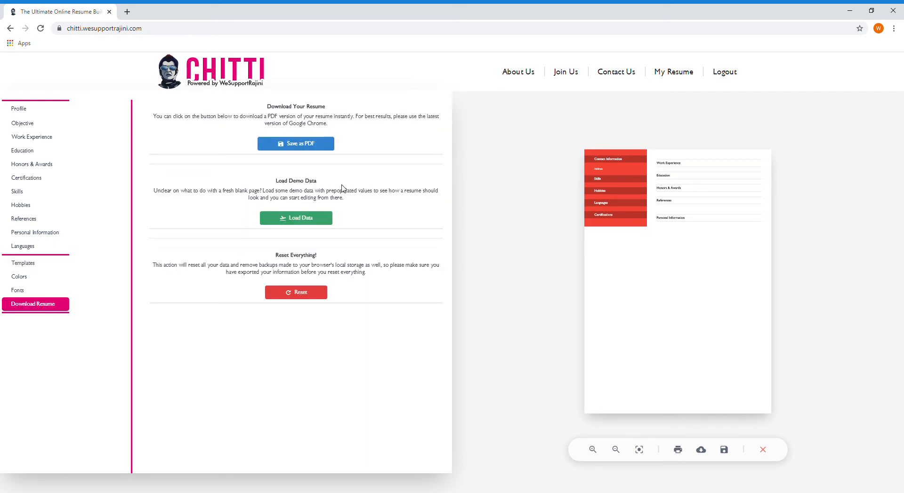
{"action": "left_click", "coordinate": [316, 219]}
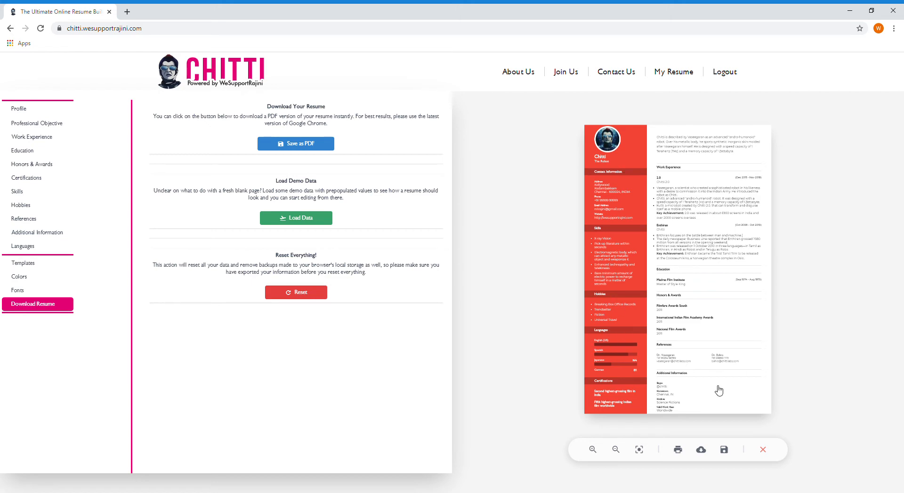
{"action": "scroll", "coordinate": [667, 217], "scroll_direction": "up", "scroll_amount": 3}
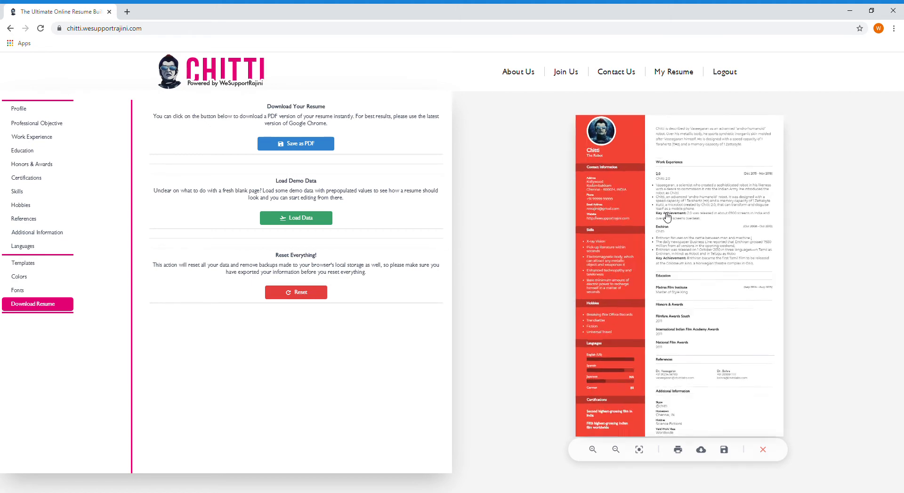
{"action": "scroll", "coordinate": [588, 297], "scroll_direction": "down", "scroll_amount": 2}
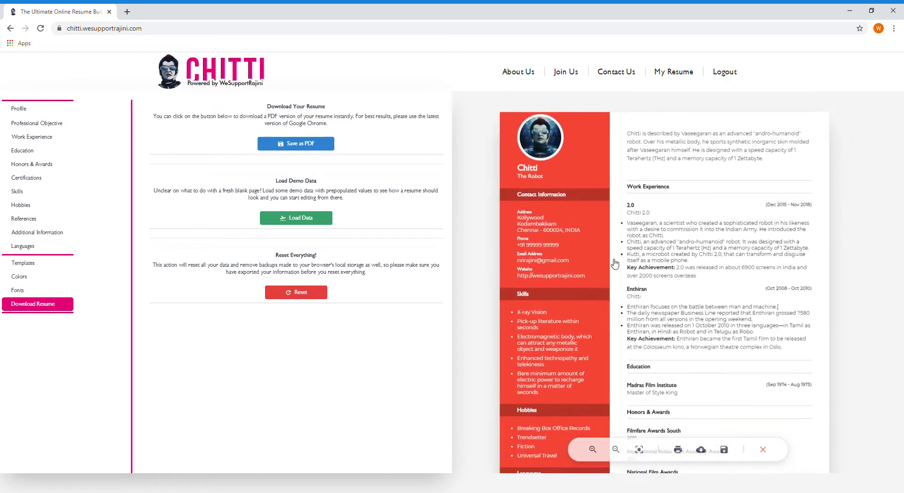
{"action": "scroll", "coordinate": [540, 145], "scroll_direction": "up", "scroll_amount": 2}
{"action": "scroll", "coordinate": [550, 320], "scroll_direction": "down", "scroll_amount": 5}
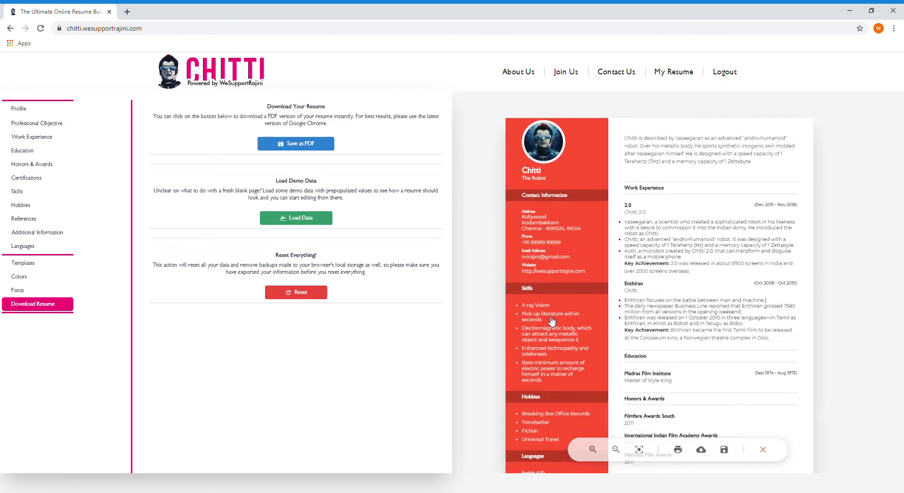
{"action": "scroll", "coordinate": [573, 206], "scroll_direction": "down", "scroll_amount": 1}
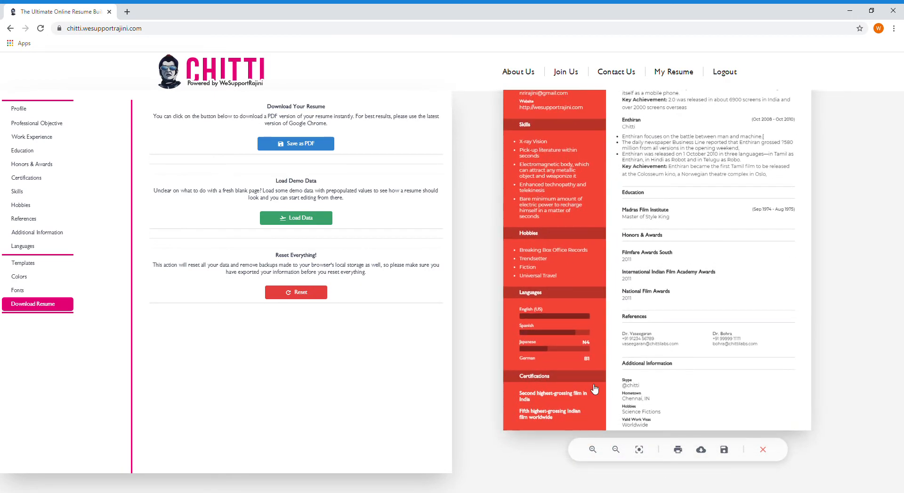
{"action": "scroll", "coordinate": [663, 377], "scroll_direction": "up", "scroll_amount": 4}
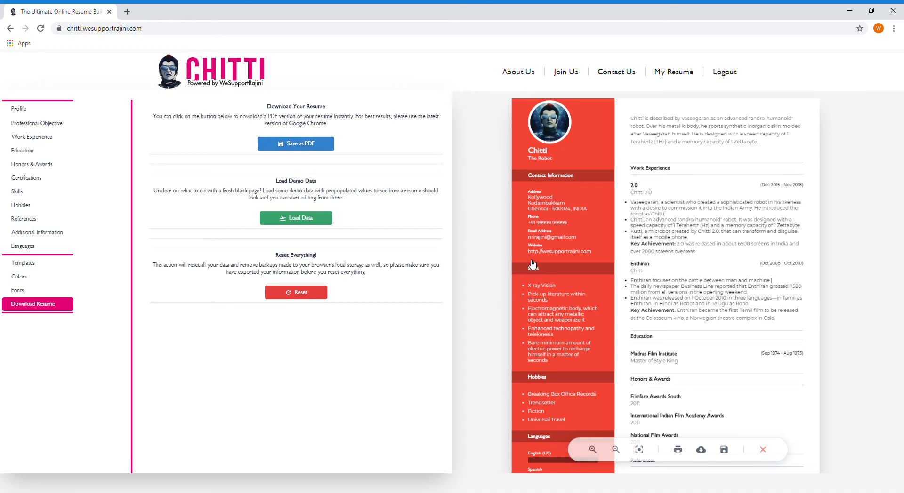
- Reset all resume data and load the demo data again
{"action": "left_click", "coordinate": [306, 294]}
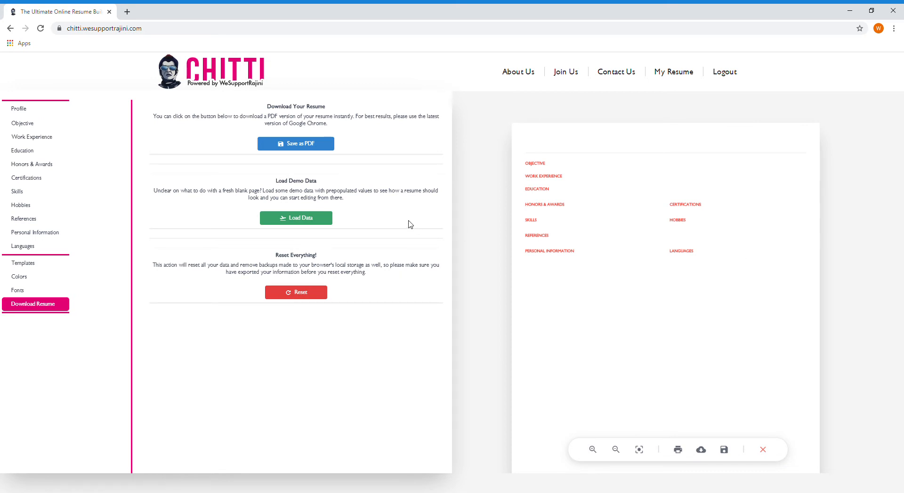
{"action": "left_click", "coordinate": [311, 220]}
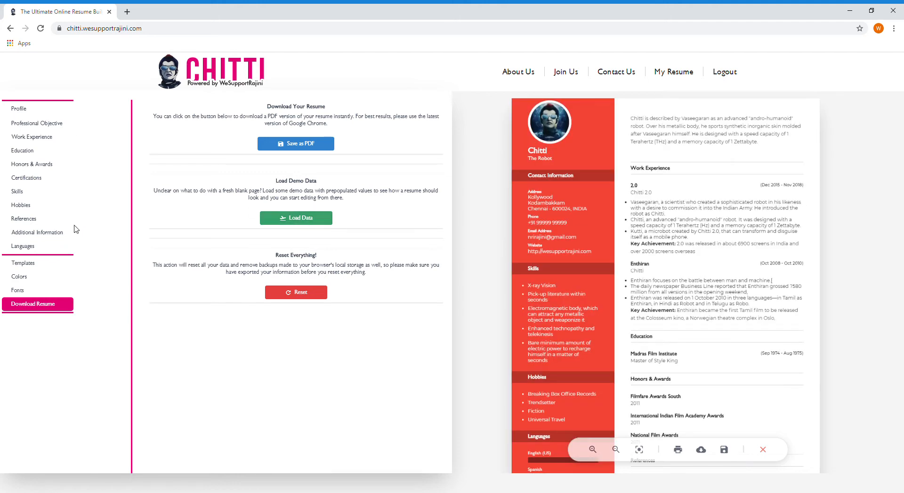
- Review the demo resume's profile fields and its professional objective text
{"action": "left_click", "coordinate": [15, 111]}
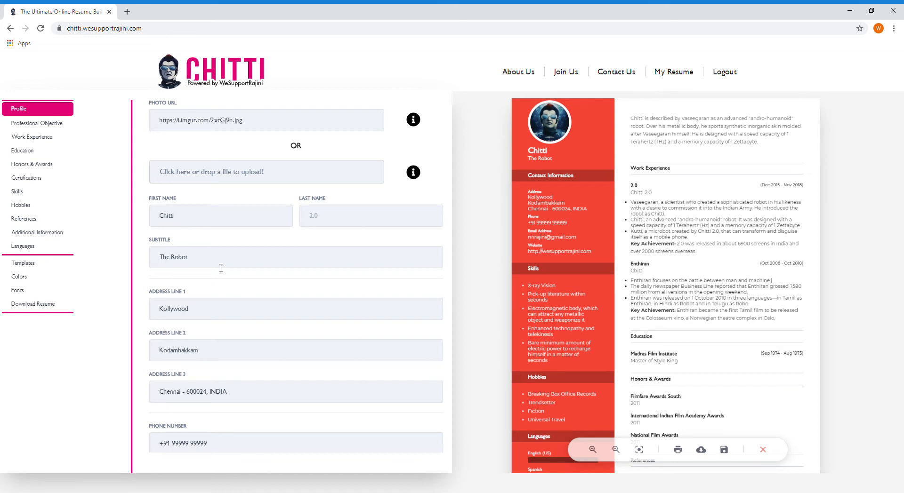
{"action": "scroll", "coordinate": [221, 268], "scroll_direction": "down", "scroll_amount": 2}
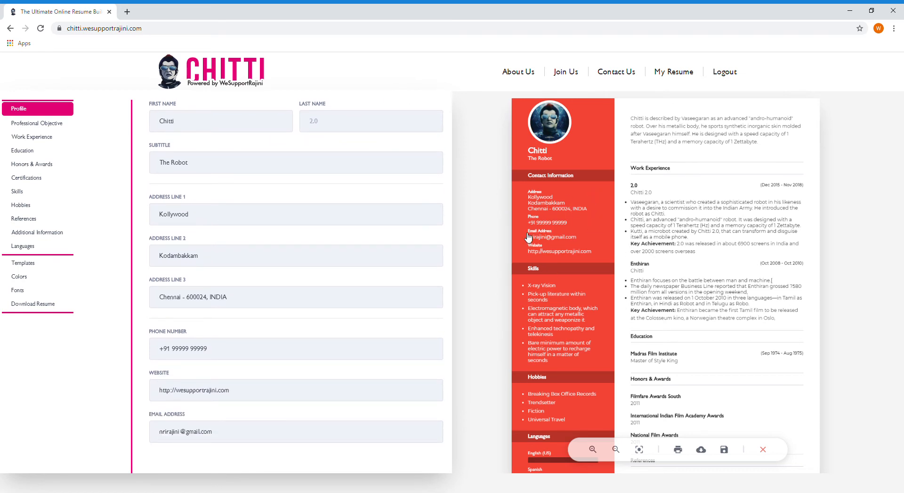
{"action": "left_click", "coordinate": [29, 124]}
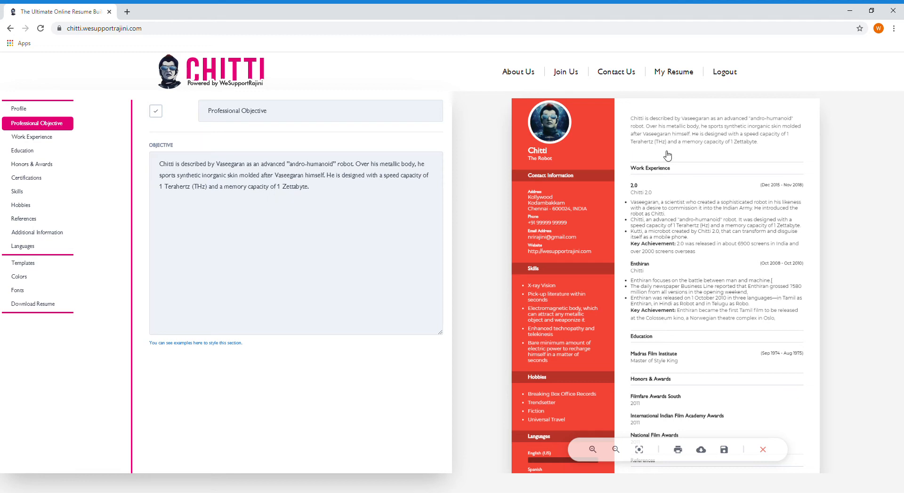
- Expand the 2.0 entry under Work Experience and review its name, role, dates and description formatting
{"action": "left_click", "coordinate": [31, 138]}
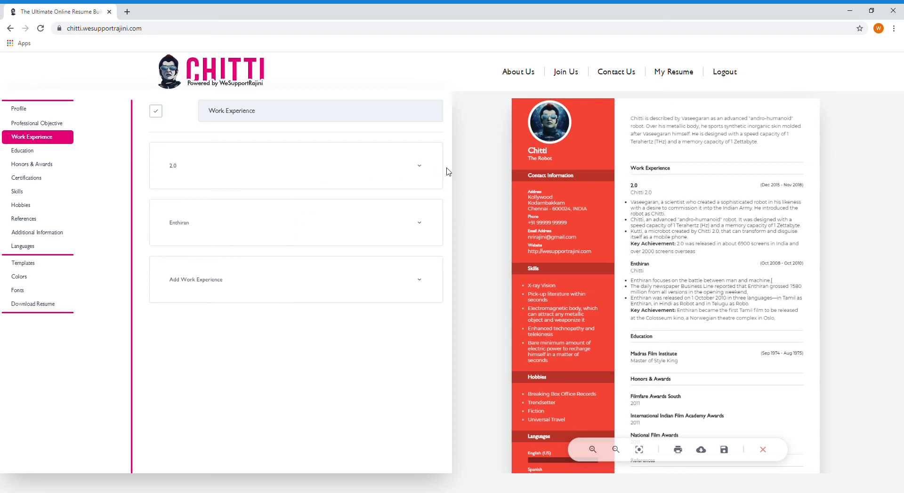
{"action": "left_click", "coordinate": [419, 166]}
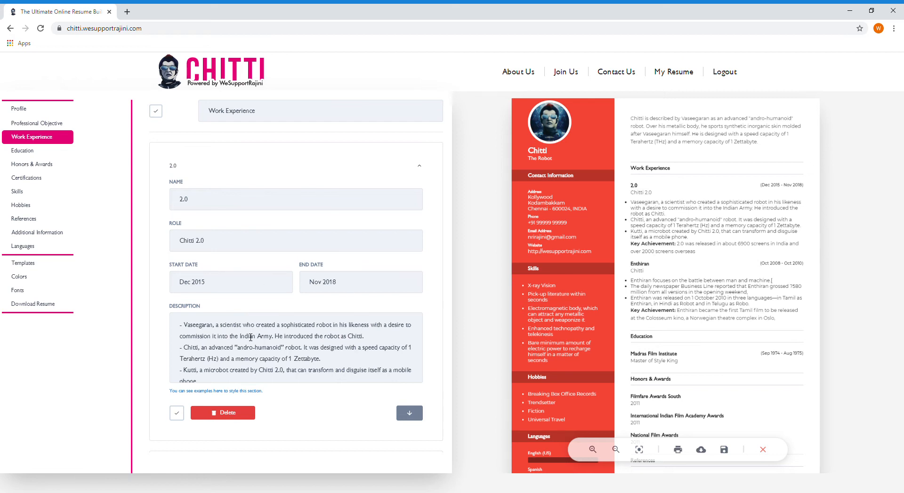
{"action": "scroll", "coordinate": [251, 337], "scroll_direction": "down", "scroll_amount": 1}
{"action": "scroll", "coordinate": [240, 360], "scroll_direction": "down", "scroll_amount": 1}
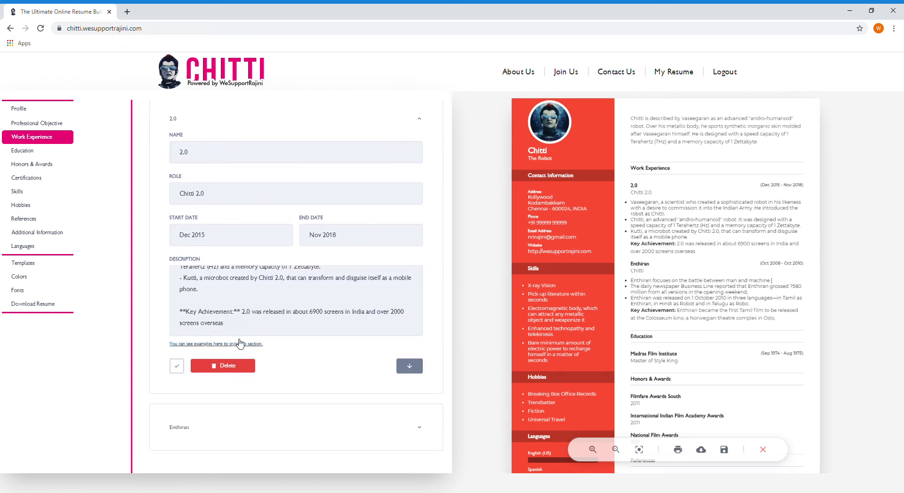
{"action": "scroll", "coordinate": [205, 325], "scroll_direction": "up", "scroll_amount": 1}
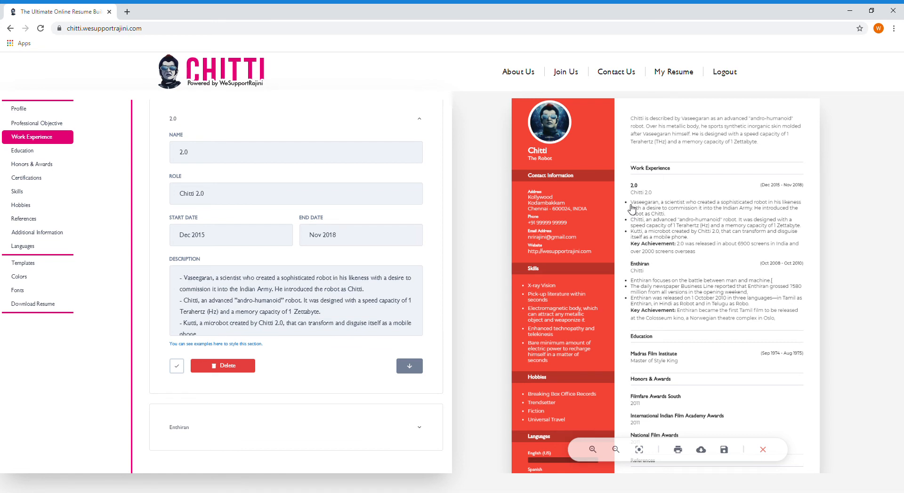
- Hide the 2.0 work experience entry from the resume and show it again
{"action": "scroll", "coordinate": [247, 300], "scroll_direction": "down", "scroll_amount": 2}
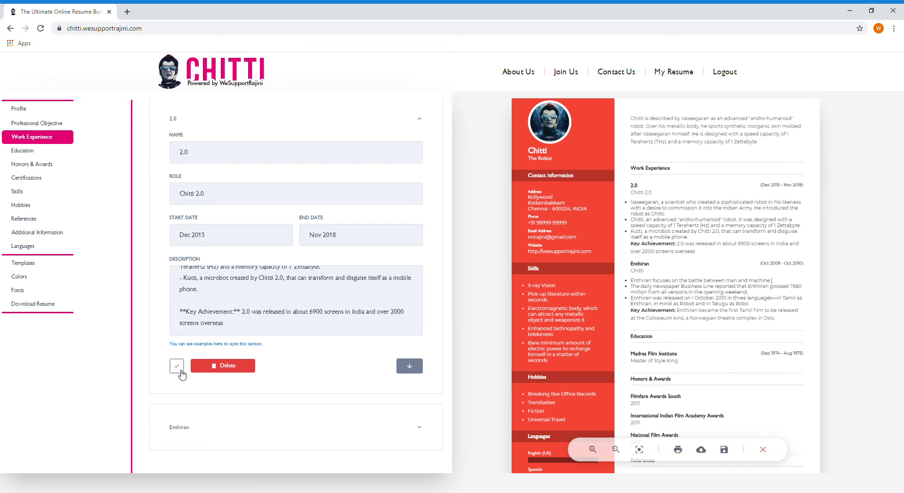
{"action": "left_click", "coordinate": [181, 372]}
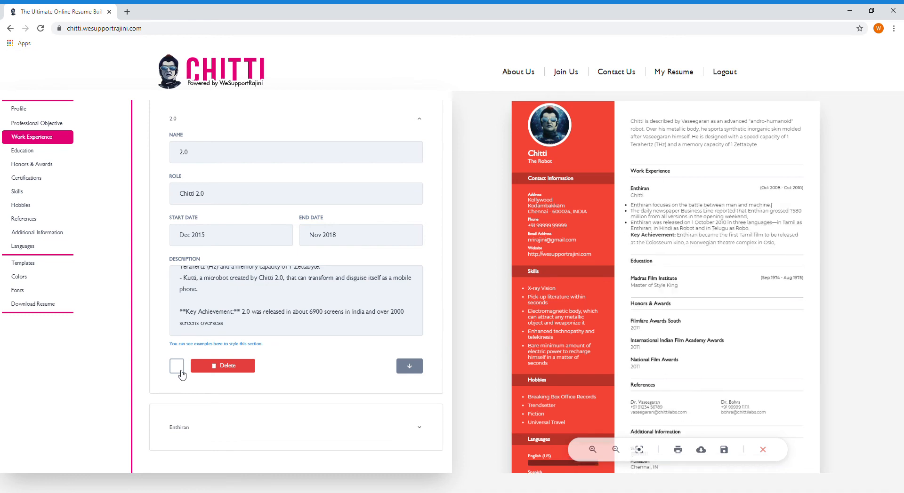
{"action": "left_click", "coordinate": [177, 367]}
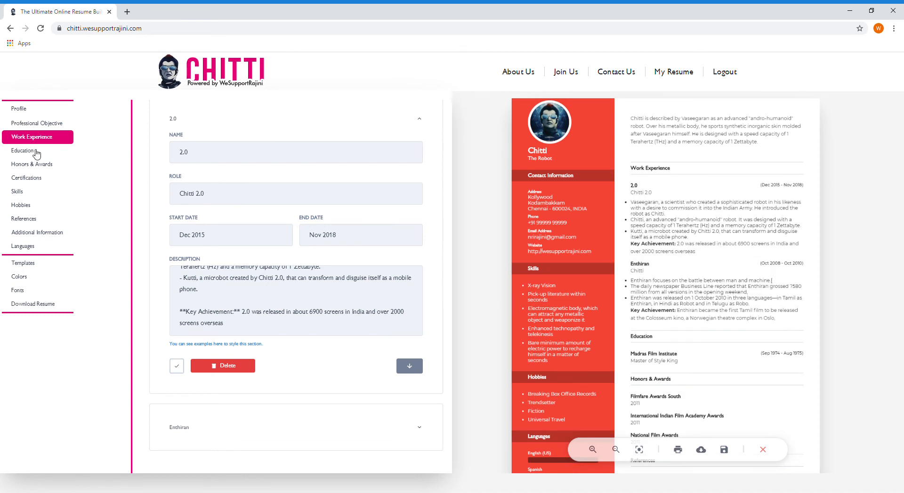
- Review the details of the Enthiran work experience entry and open the Education section
{"action": "left_click", "coordinate": [343, 433]}
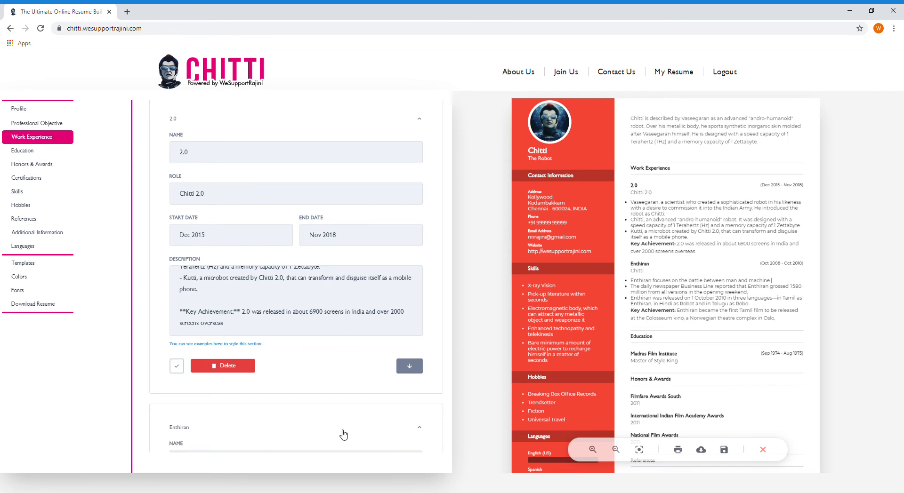
{"action": "scroll", "coordinate": [337, 394], "scroll_direction": "down", "scroll_amount": 4}
{"action": "scroll", "coordinate": [337, 395], "scroll_direction": "down", "scroll_amount": 3}
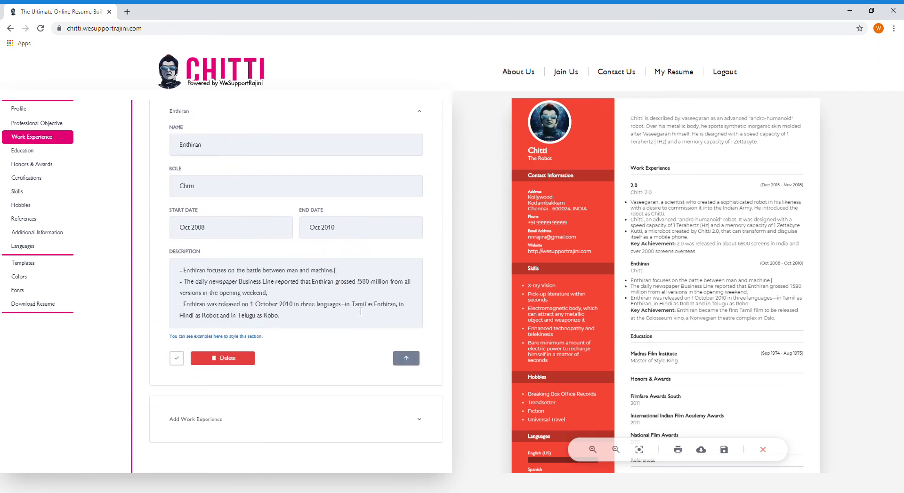
{"action": "scroll", "coordinate": [380, 307], "scroll_direction": "up", "scroll_amount": 5}
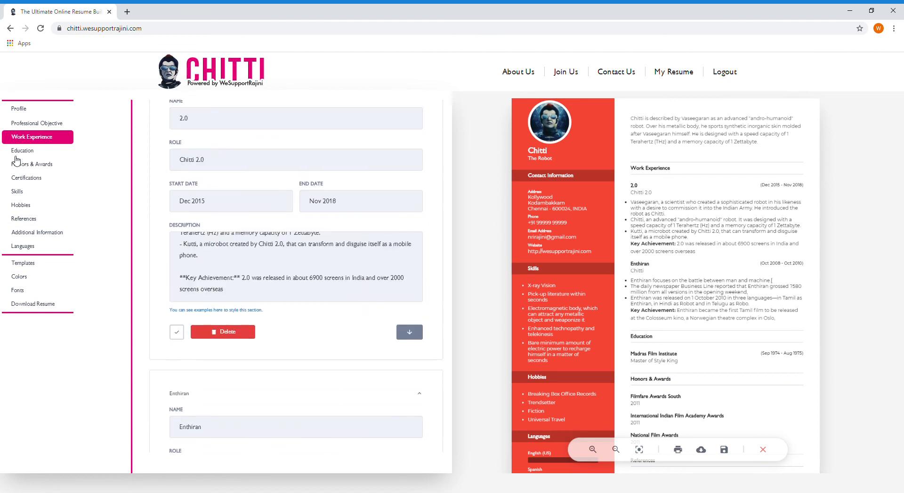
{"action": "left_click", "coordinate": [21, 152]}
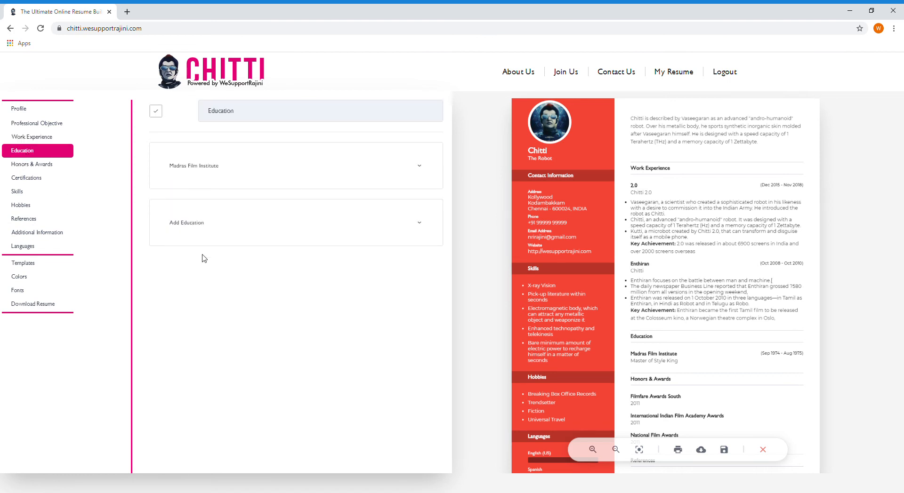
- Review the Madras Film Institute education entry and the Filmfare Awards South entry under Honors & Awards
{"action": "left_click", "coordinate": [419, 166]}
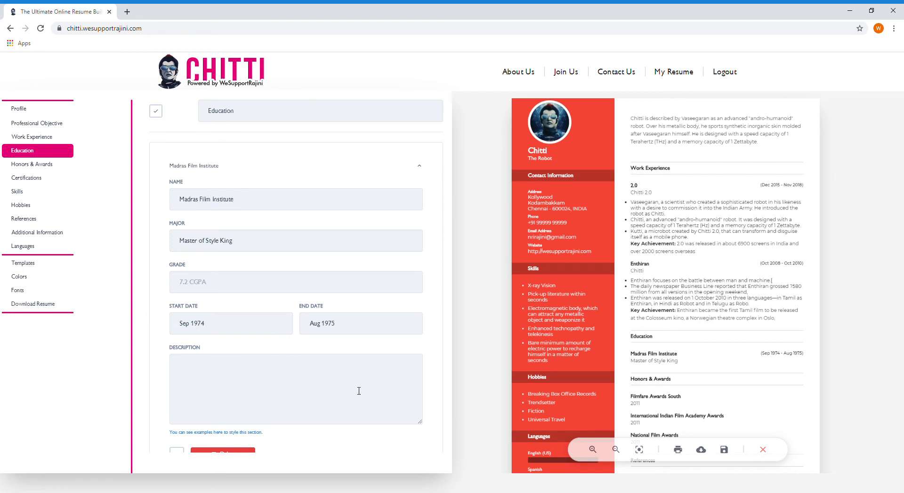
{"action": "left_click", "coordinate": [52, 166]}
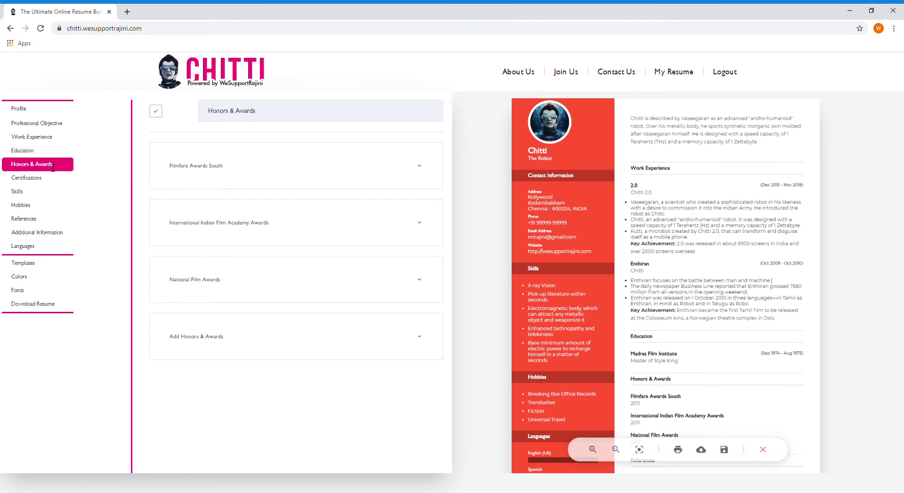
{"action": "left_click", "coordinate": [287, 168]}
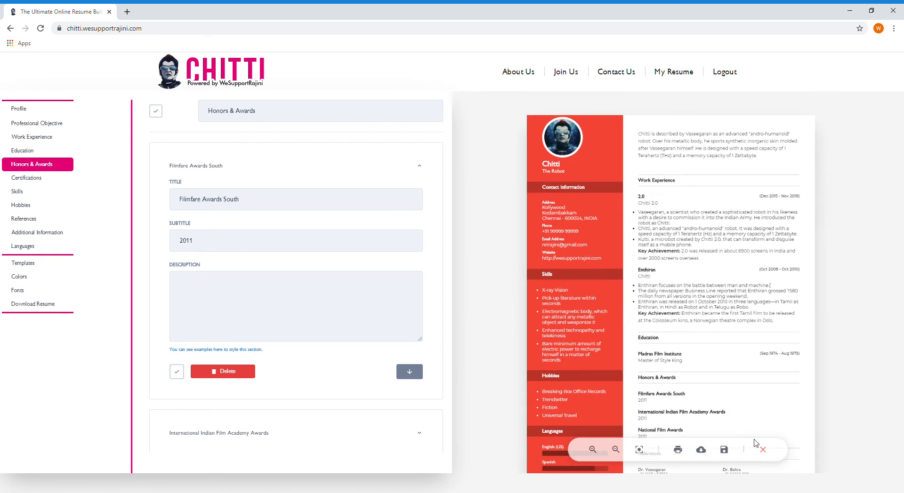
{"action": "scroll", "coordinate": [743, 407], "scroll_direction": "down", "scroll_amount": 4}
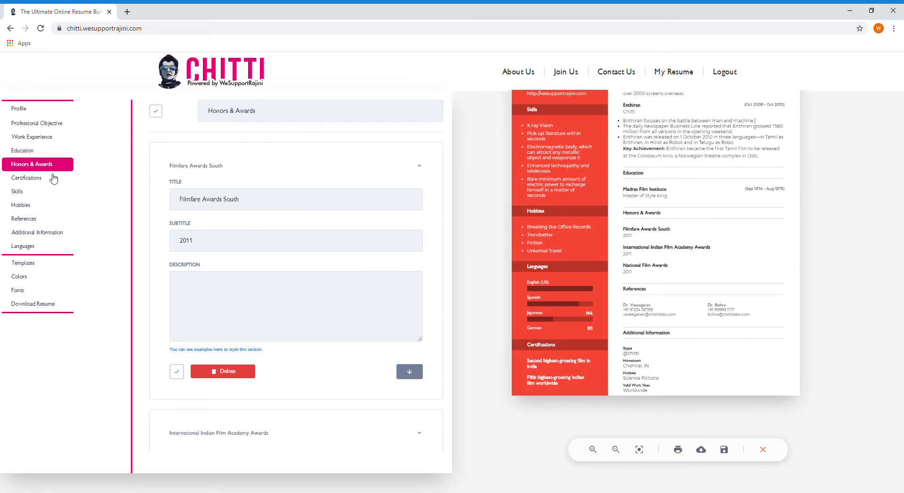
- Review the name, authority and description fields of the first entry under Certifications, leaving the entry collapsed
{"action": "left_click", "coordinate": [39, 184]}
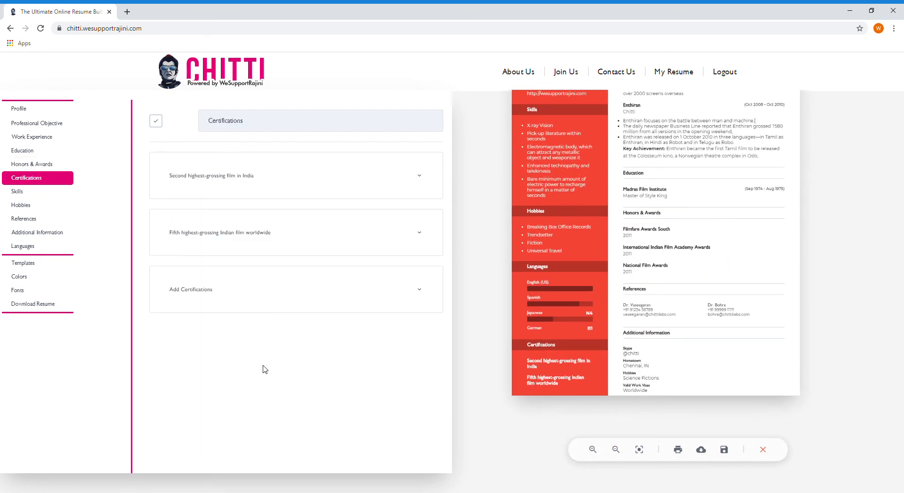
{"action": "left_click", "coordinate": [419, 176]}
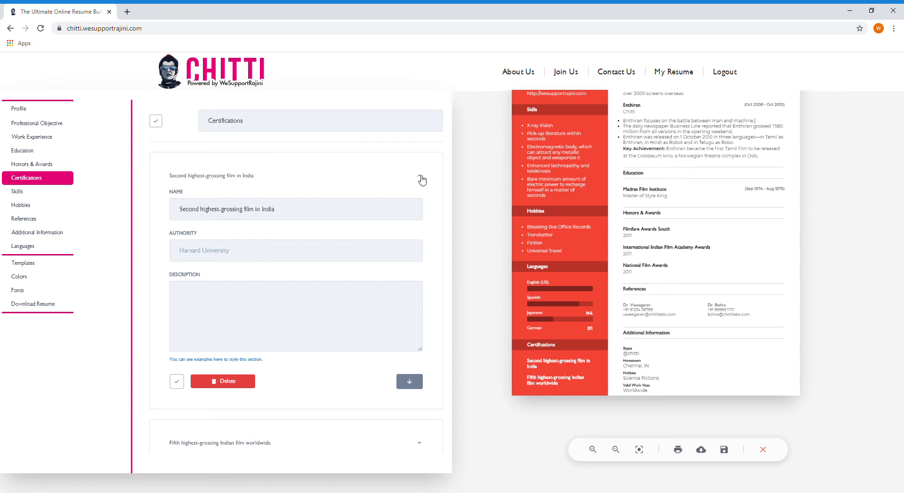
{"action": "left_click", "coordinate": [419, 177]}
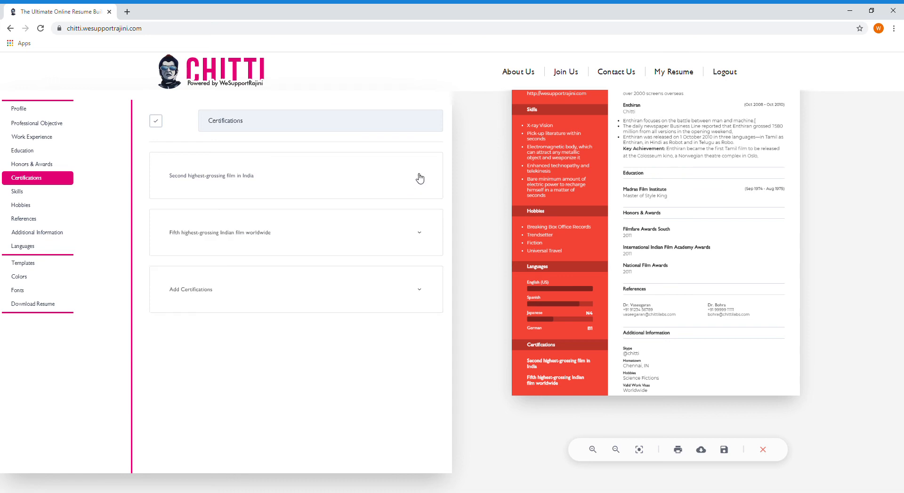
- Review the lists of entries in the Skills and Hobbies sections and compare them with the resume preview
{"action": "left_click", "coordinate": [22, 193]}
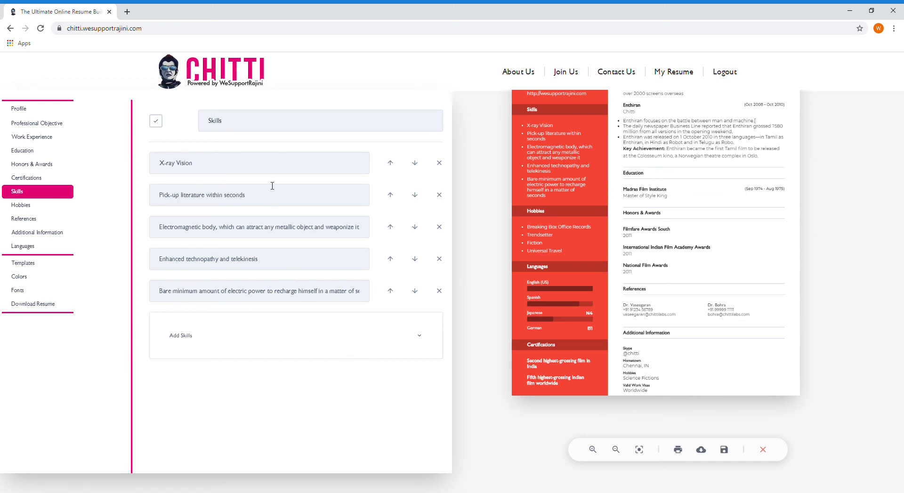
{"action": "scroll", "coordinate": [711, 315], "scroll_direction": "up", "scroll_amount": 1}
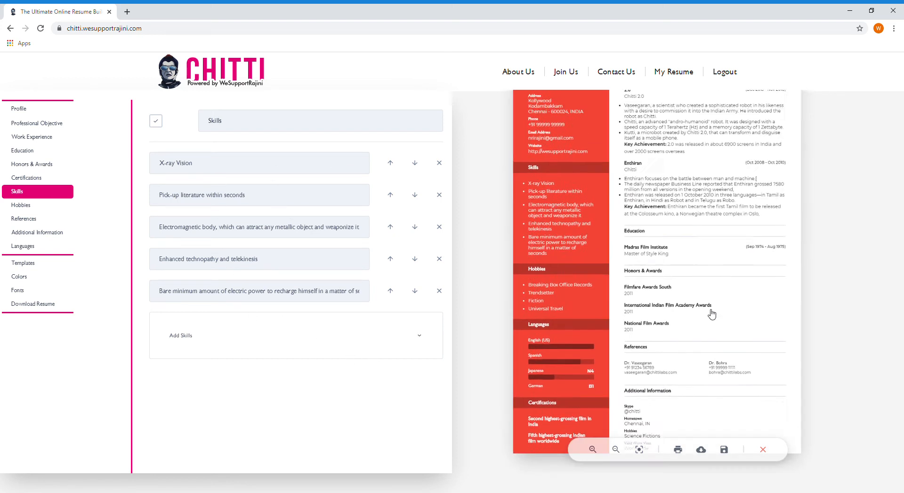
{"action": "left_click", "coordinate": [27, 205]}
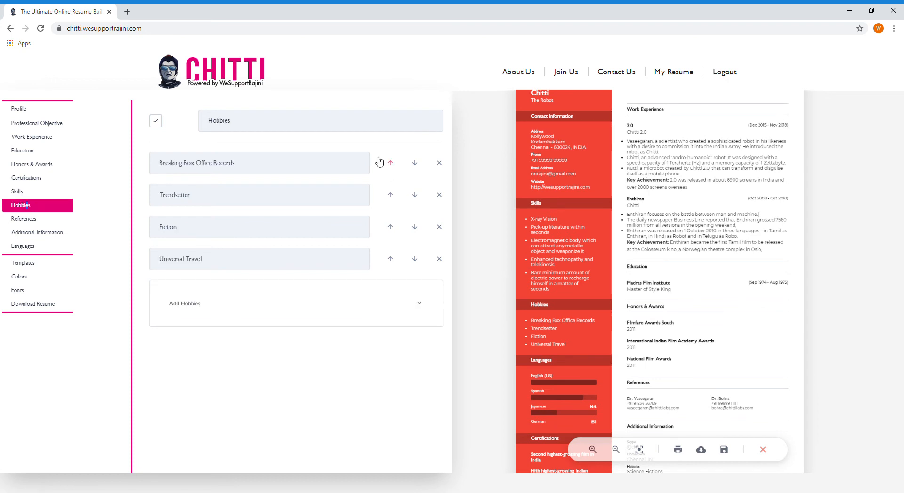
- Open the References section and review the position and contact fields of the first reference
{"action": "left_click", "coordinate": [31, 222]}
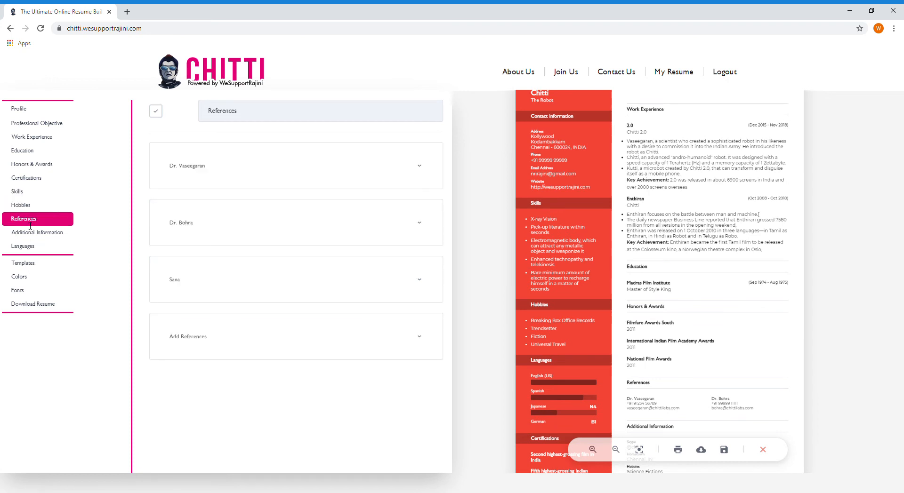
{"action": "left_click", "coordinate": [417, 167]}
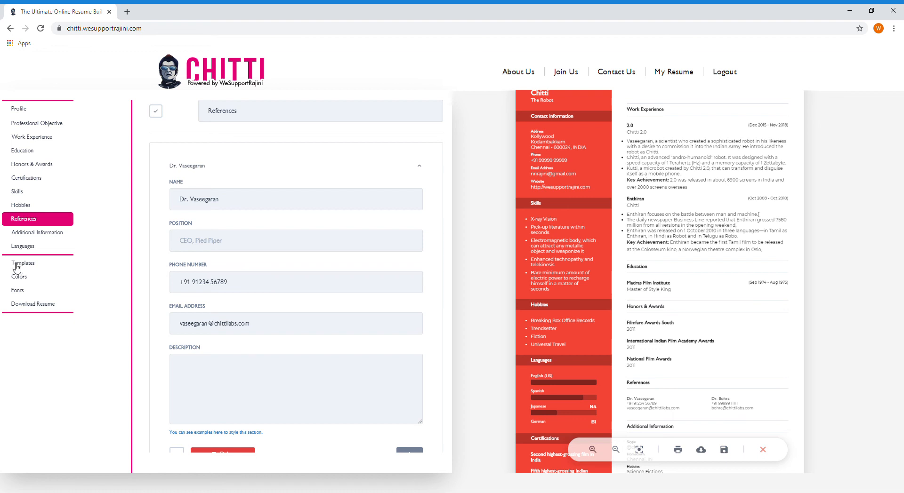
- Review the Skype key and value under Additional Information and view the entries in the Languages section
{"action": "left_click", "coordinate": [50, 237]}
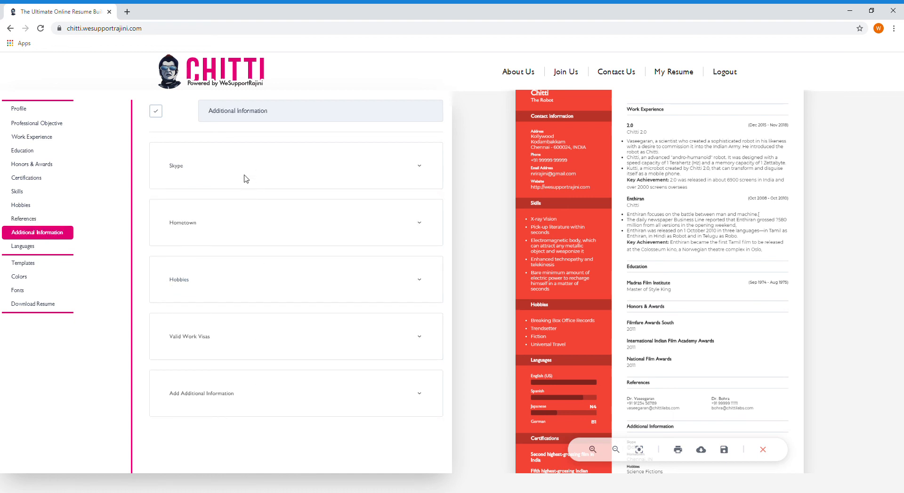
{"action": "left_click", "coordinate": [421, 166]}
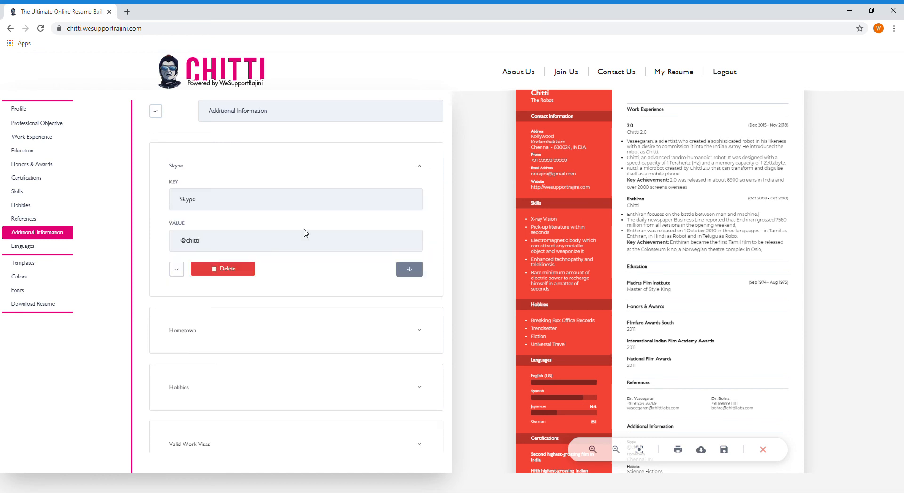
{"action": "left_click", "coordinate": [419, 168]}
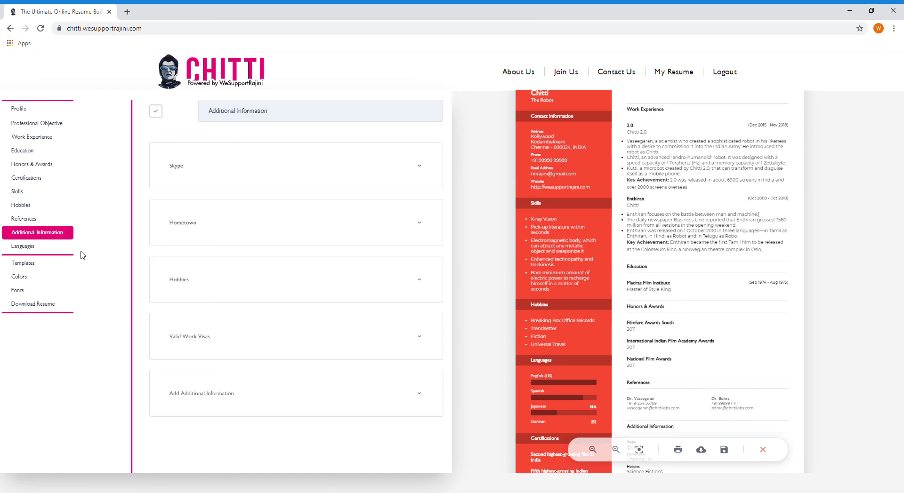
{"action": "left_click", "coordinate": [31, 250]}
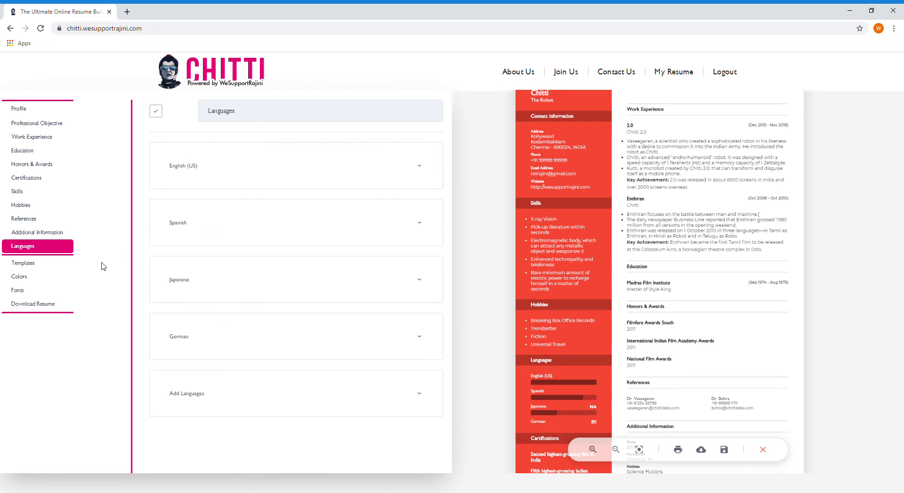
- Try #3F51B5 and #00BCD4 as the resume's secondary color and set it to blue-grey #607D8B
{"action": "left_click", "coordinate": [23, 281]}
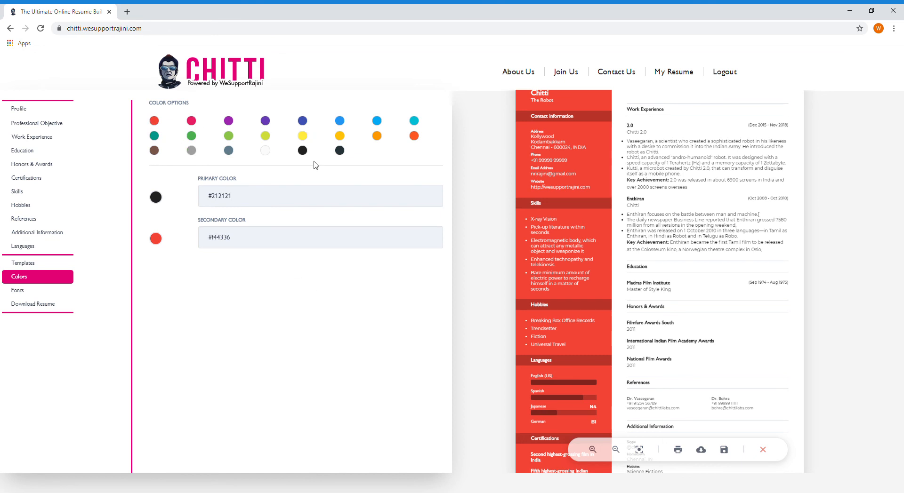
{"action": "left_click", "coordinate": [304, 123]}
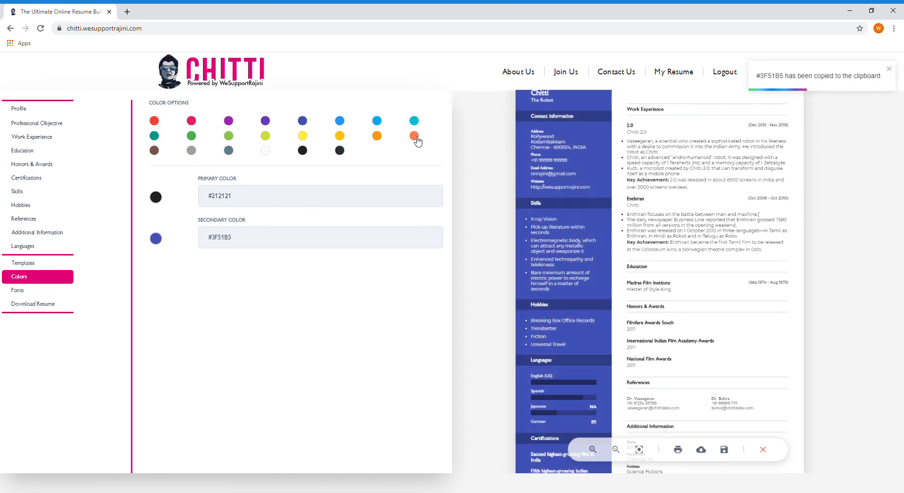
{"action": "left_click", "coordinate": [414, 122]}
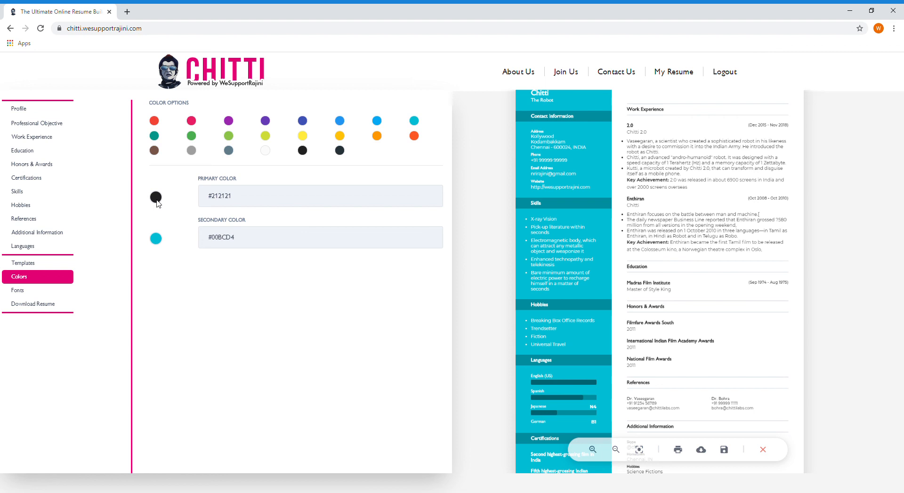
{"action": "left_click", "coordinate": [305, 123]}
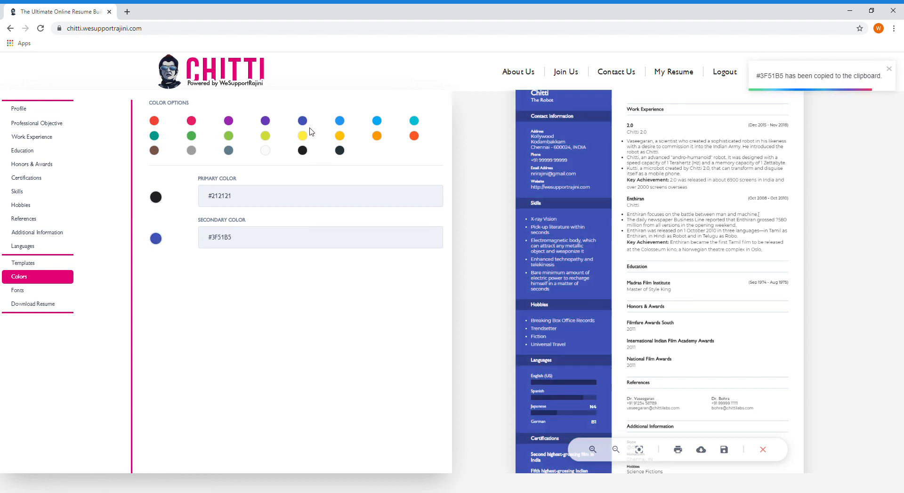
{"action": "left_click", "coordinate": [230, 151]}
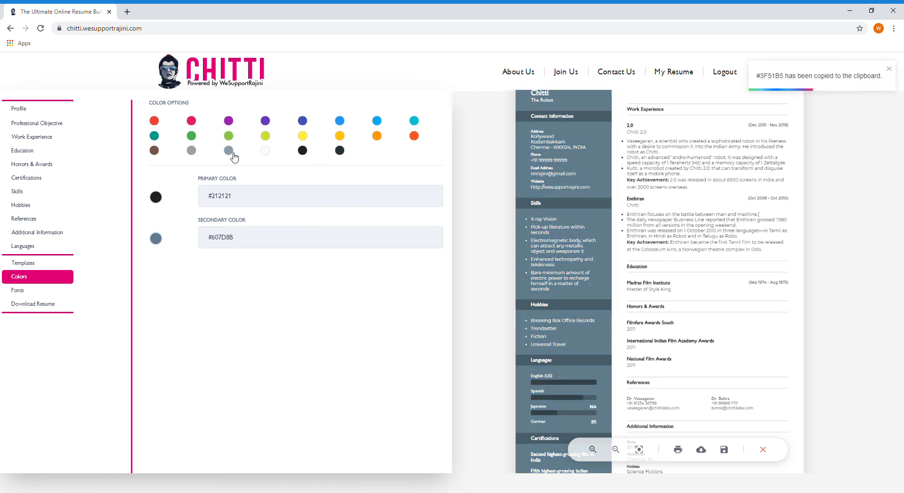
- Try the Source Sans Pro and Open Sans fonts on the resume and switch it back to Montserrat
{"action": "left_click", "coordinate": [17, 291]}
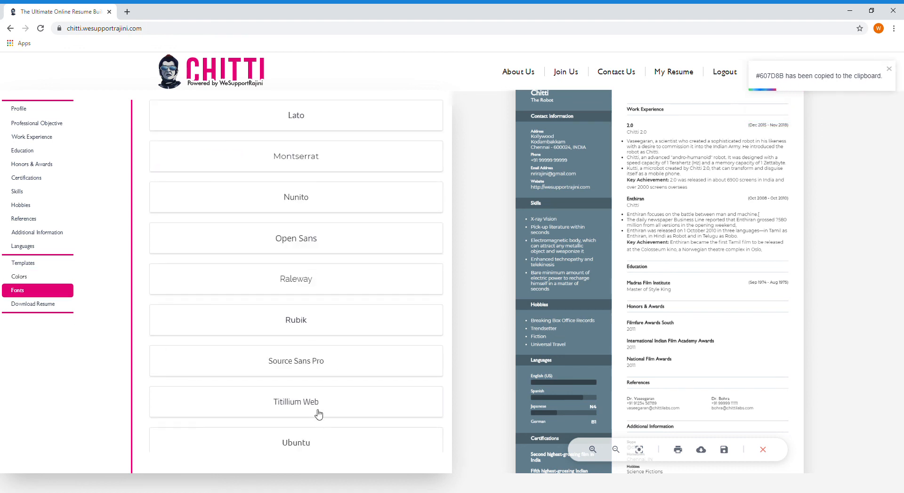
{"action": "left_click", "coordinate": [326, 365]}
{"action": "left_click", "coordinate": [324, 245]}
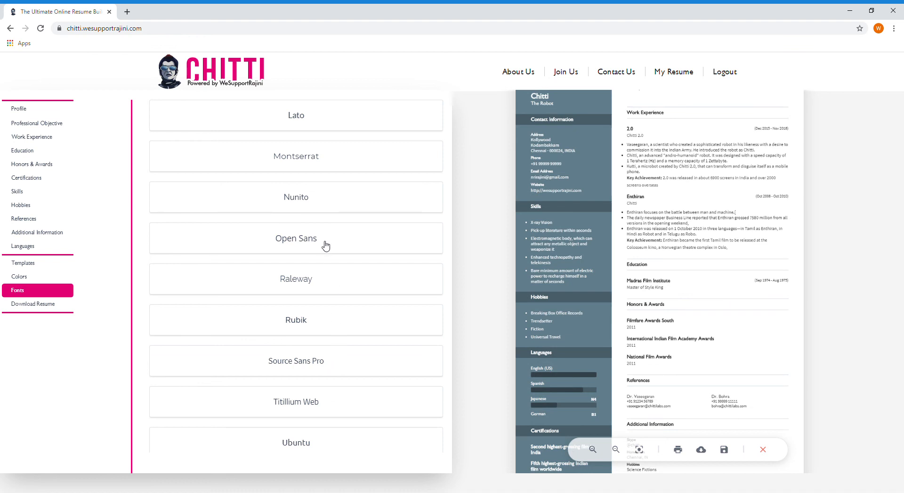
{"action": "left_click", "coordinate": [350, 167]}
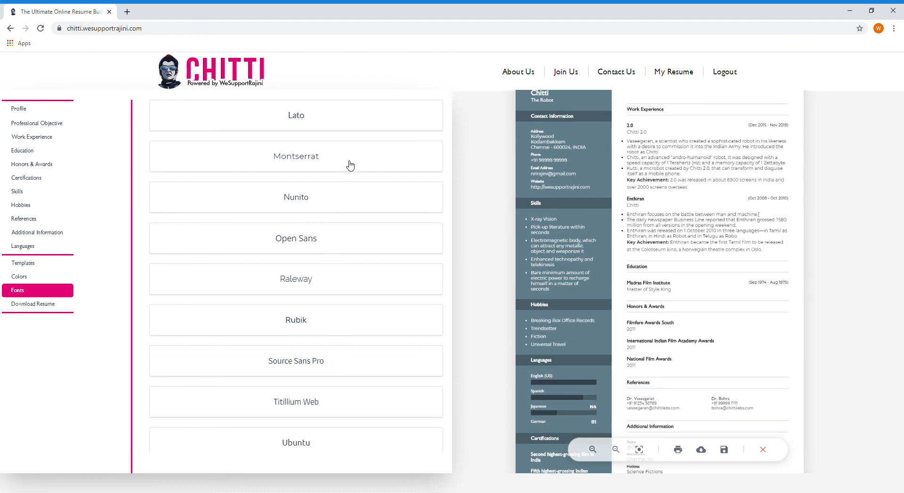
- Set the PDF download options to 85% quality and Fit in A4, and cancel the export
{"action": "left_click", "coordinate": [52, 305]}
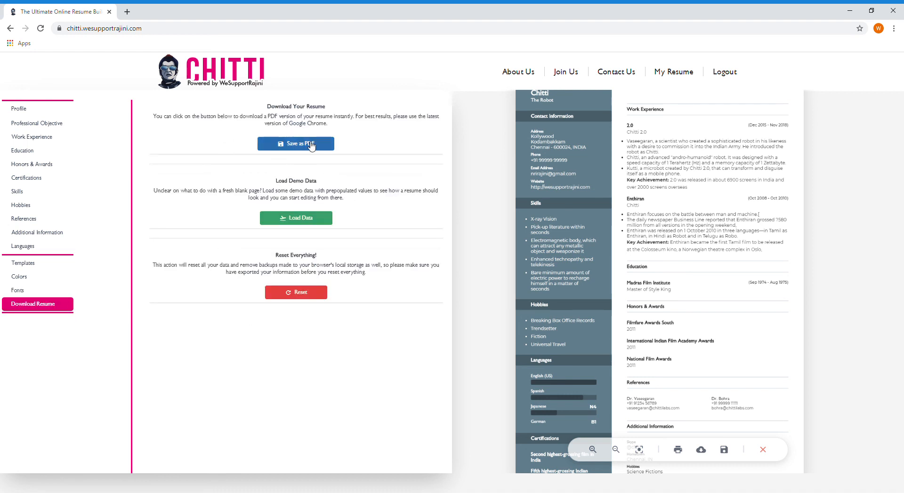
{"action": "left_click", "coordinate": [311, 145]}
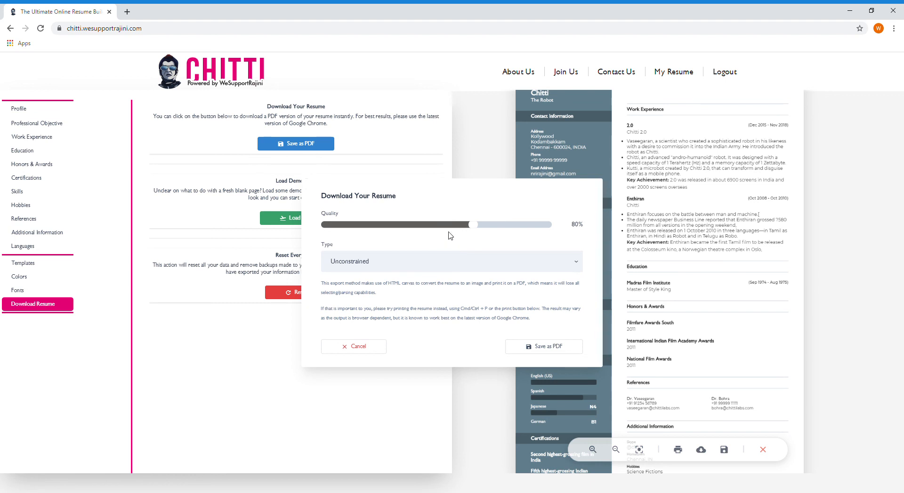
{"action": "left_click_drag", "start_coordinate": [472, 225], "coordinate": [493, 228]}
{"action": "left_click", "coordinate": [365, 284]}
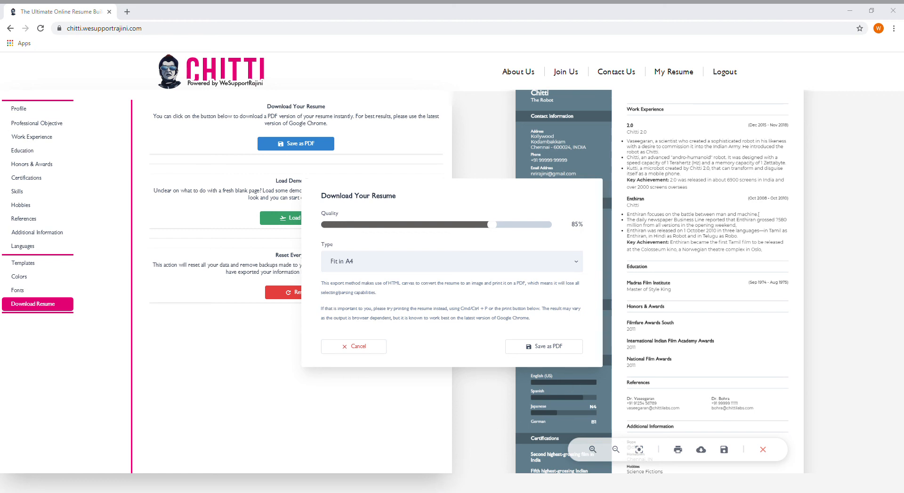
{"action": "left_click", "coordinate": [371, 347]}
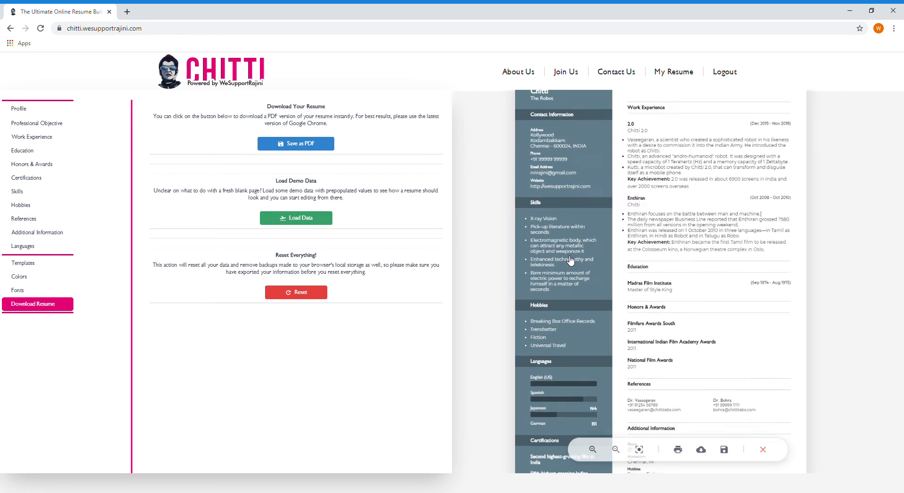
{"action": "scroll", "coordinate": [570, 260], "scroll_direction": "down", "scroll_amount": 3}
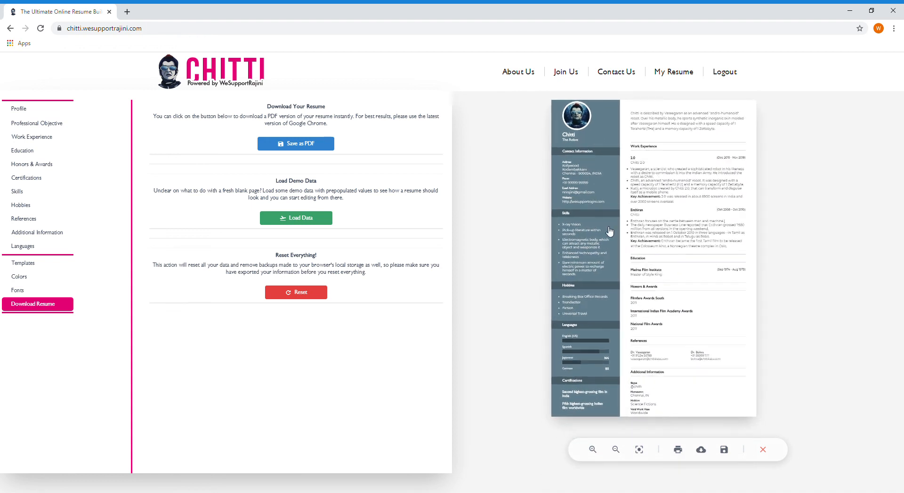